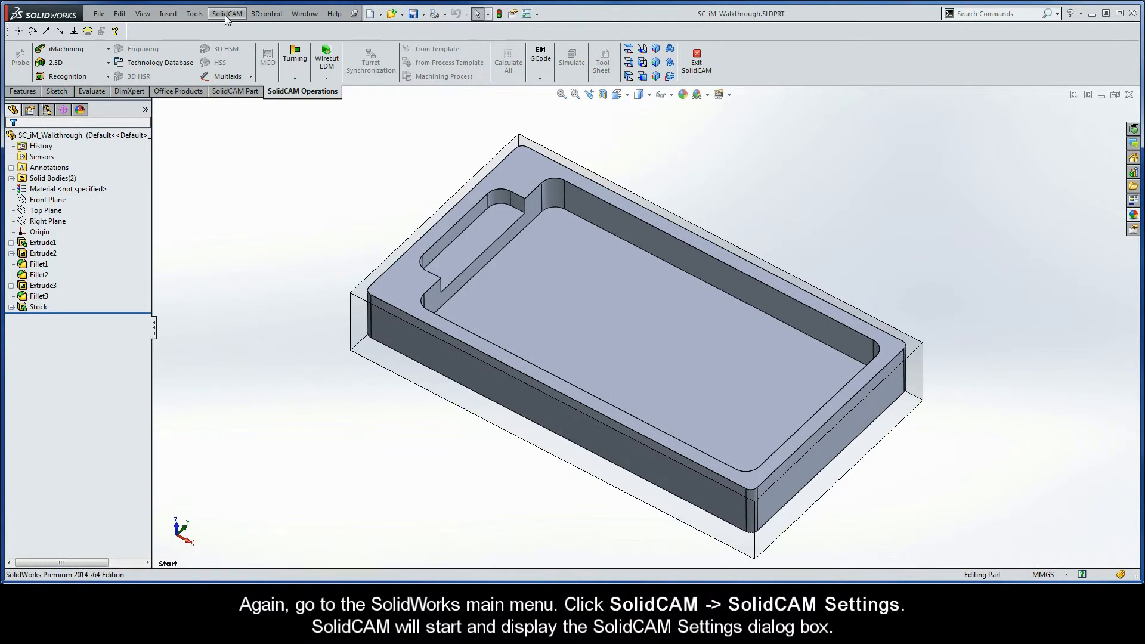
# Review the CAM-Part and Automatic CAM-Part definition defaults in the SolidCAM settings.
pyautogui.click(226, 17)
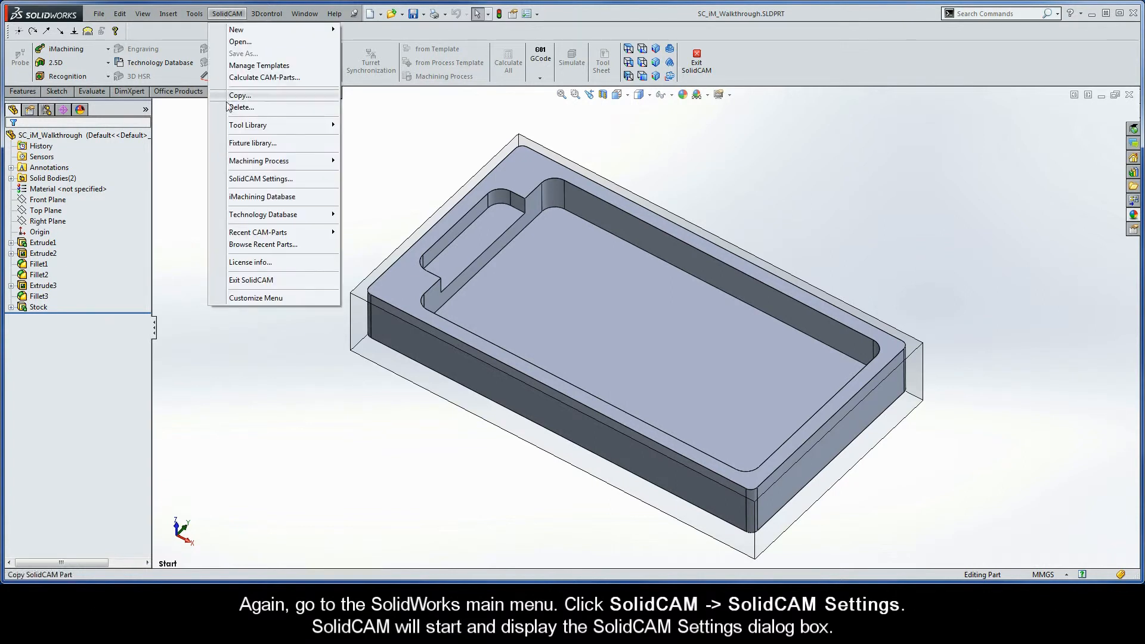
pyautogui.click(293, 181)
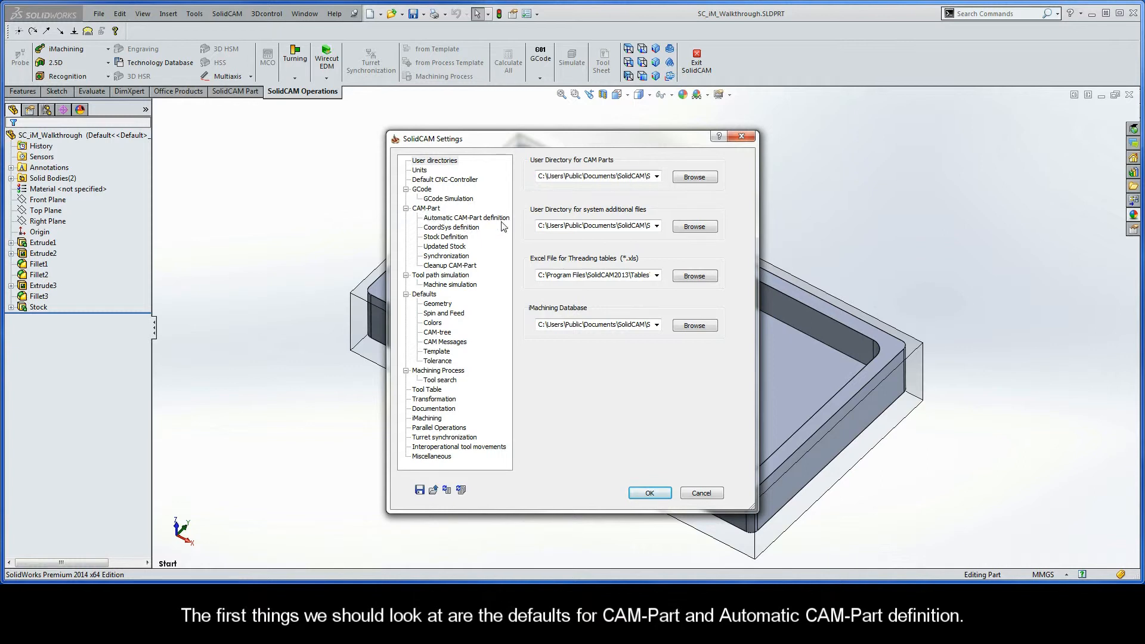
pyautogui.click(427, 209)
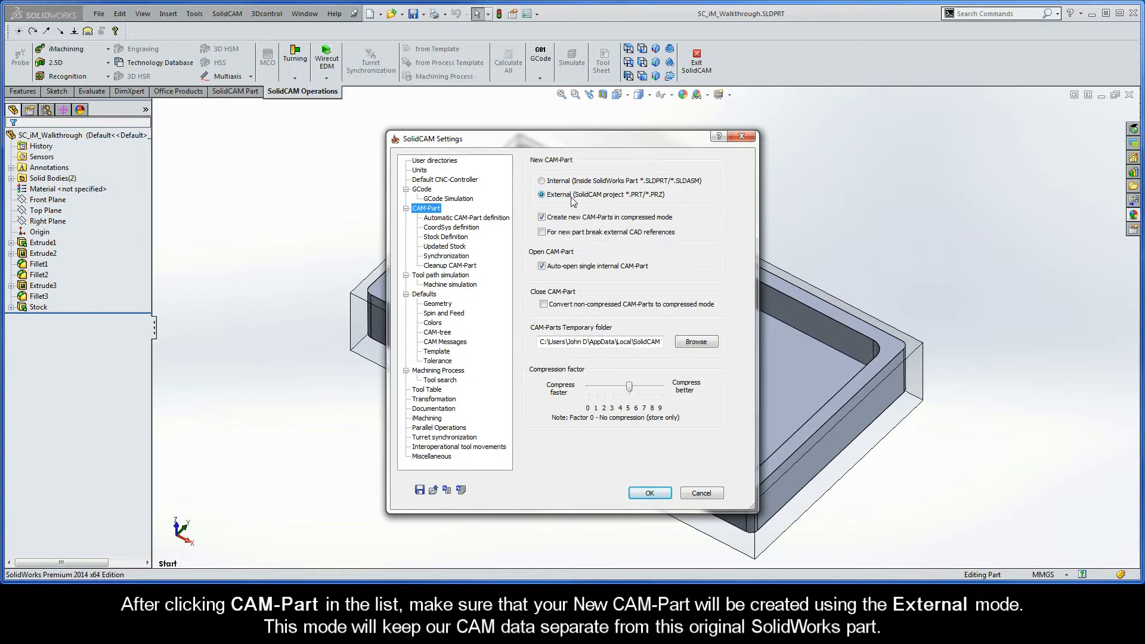
pyautogui.click(455, 222)
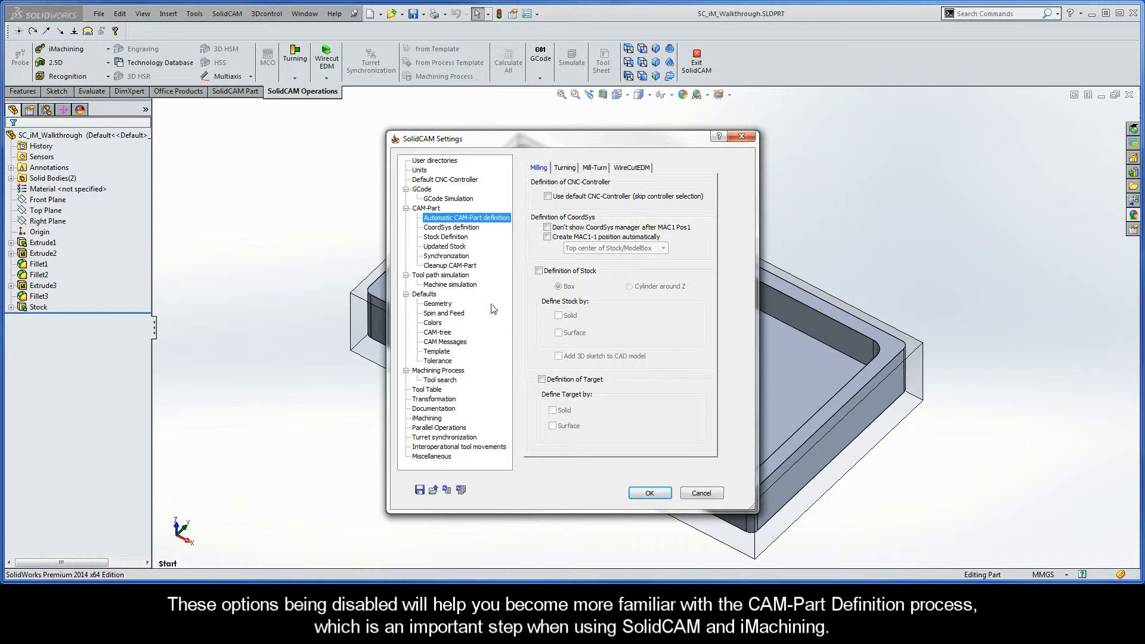
# Set the default milling CNC-controller to gMilling_Haas_SS_3x and accept the SolidCAM settings.
pyautogui.click(444, 180)
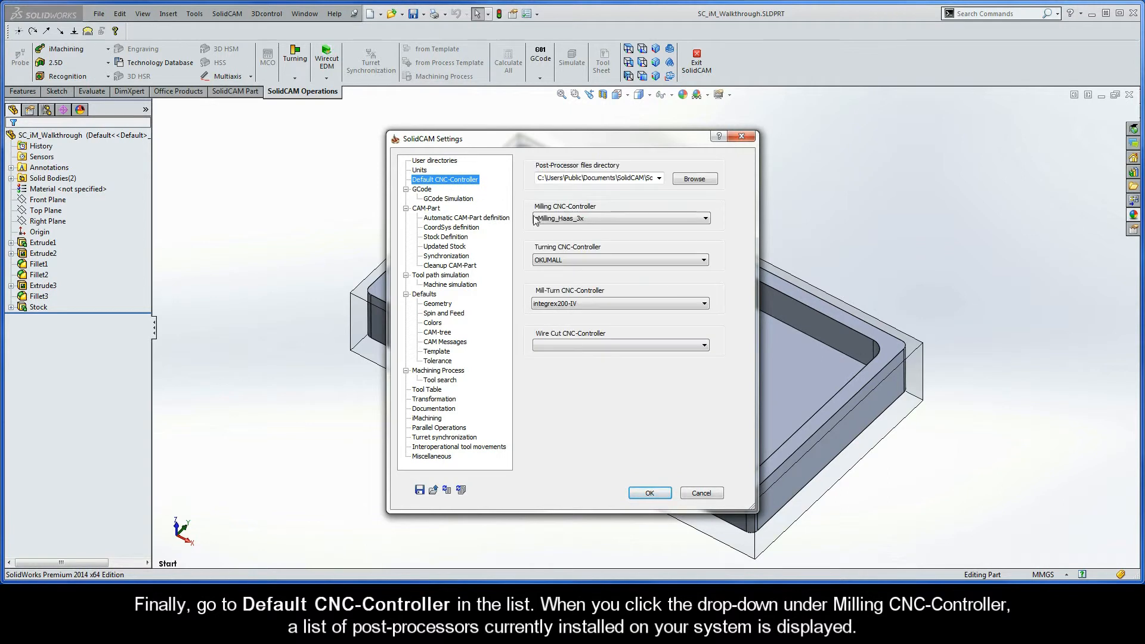
pyautogui.click(703, 219)
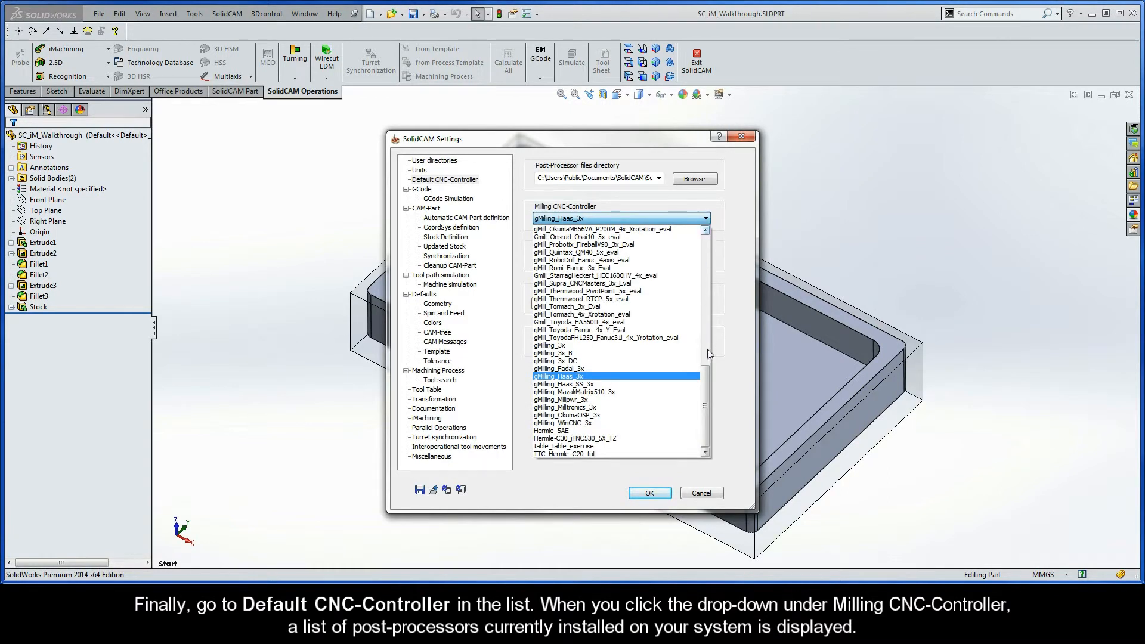
pyautogui.moveTo(708, 378)
pyautogui.mouseDown()
pyautogui.moveTo(706, 255)
pyautogui.moveTo(703, 389)
pyautogui.mouseUp()
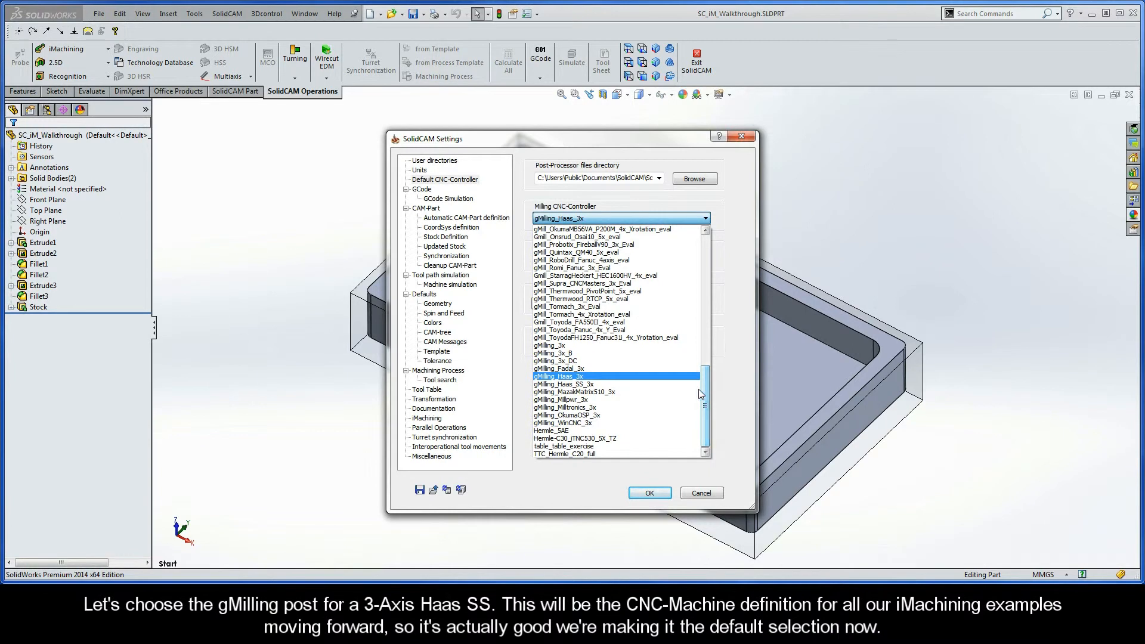
pyautogui.click(596, 385)
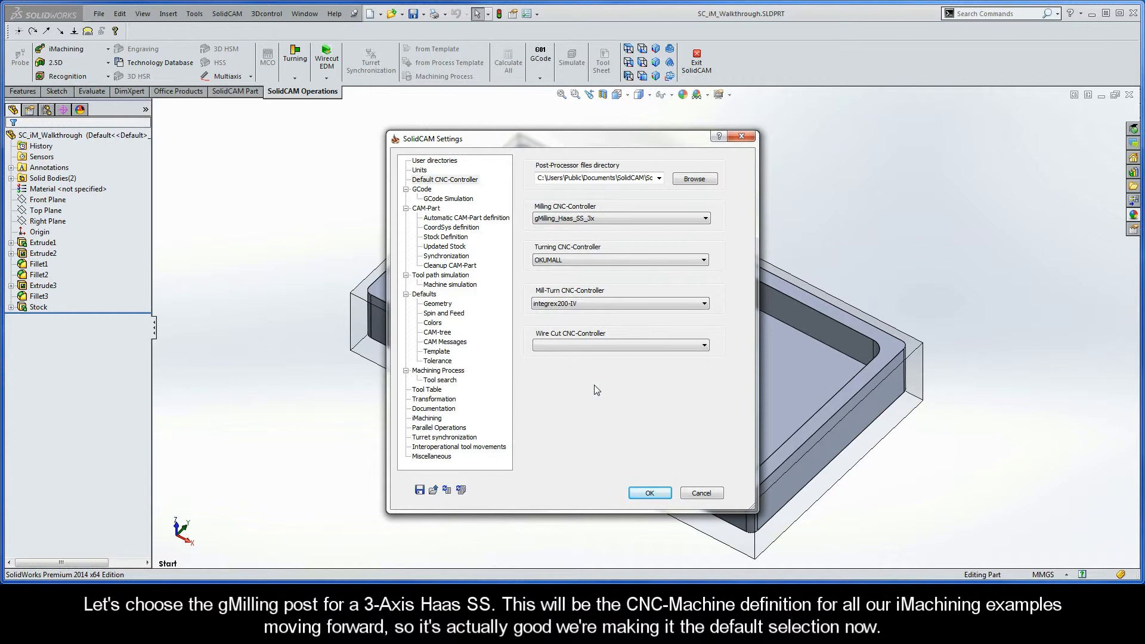
pyautogui.click(654, 495)
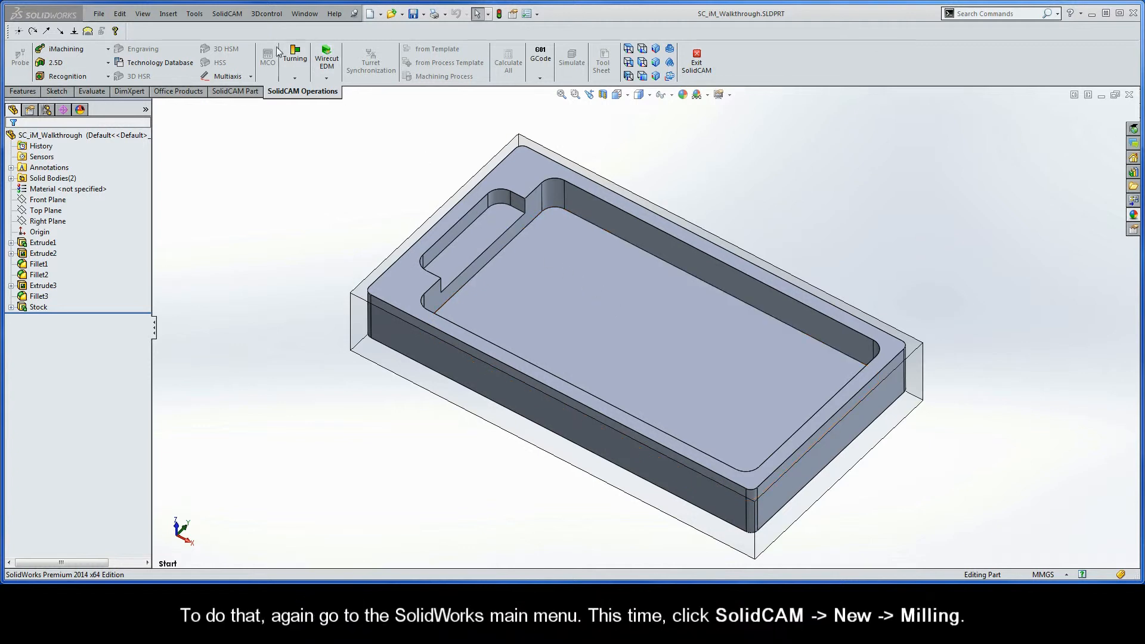
# Create a new external milling CAM-Part in metric units from the open model, using the default name and directory.
pyautogui.click(229, 18)
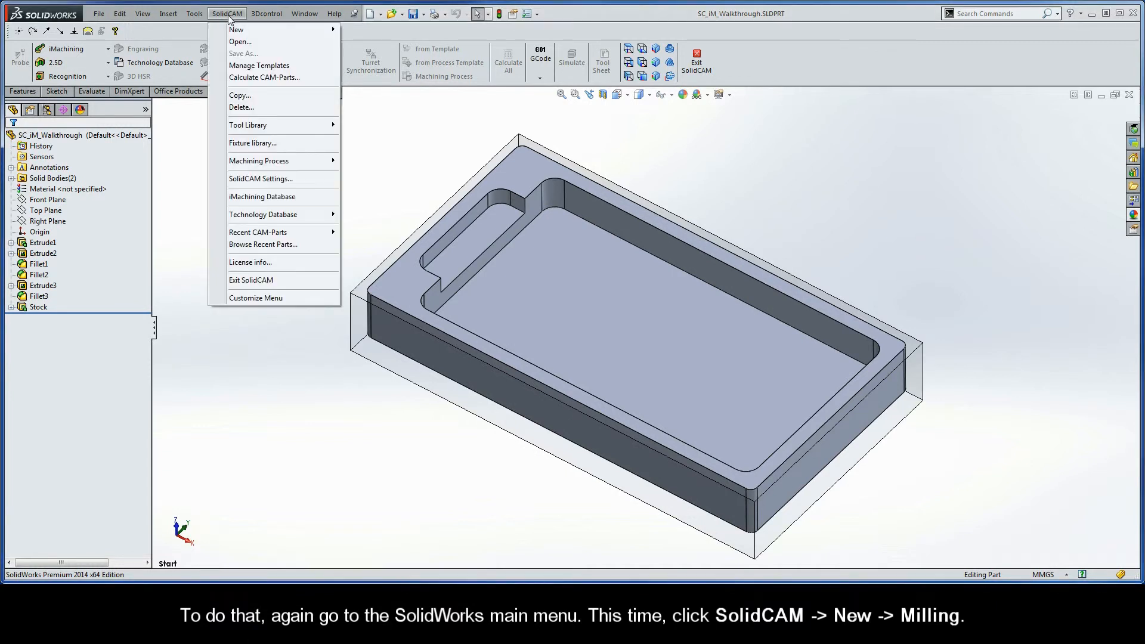
pyautogui.moveTo(236, 31)
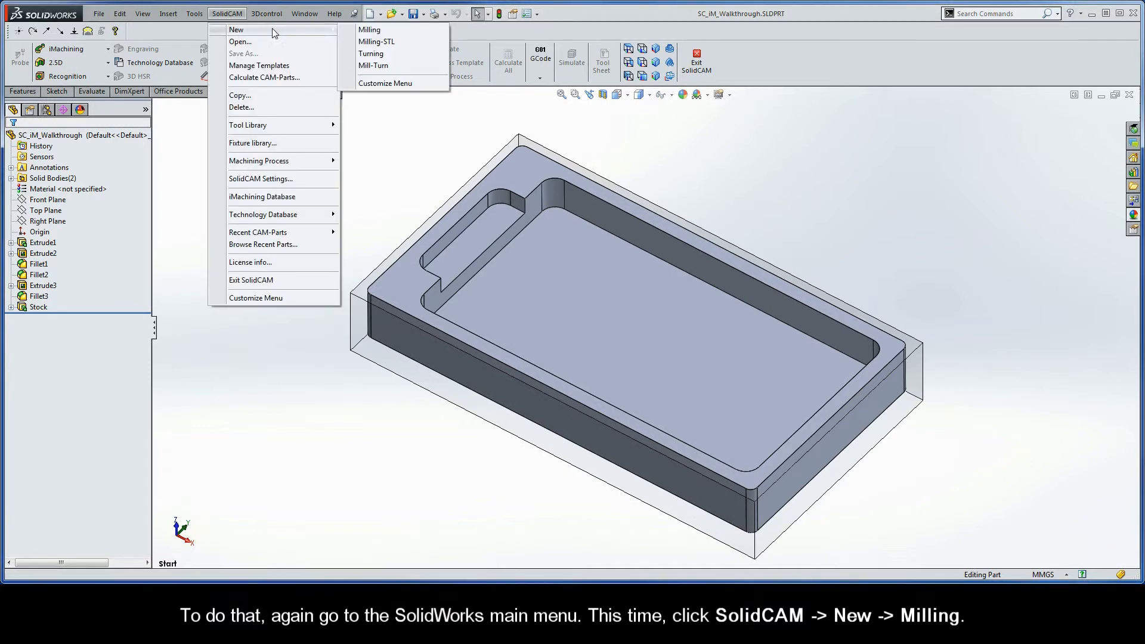
pyautogui.click(382, 30)
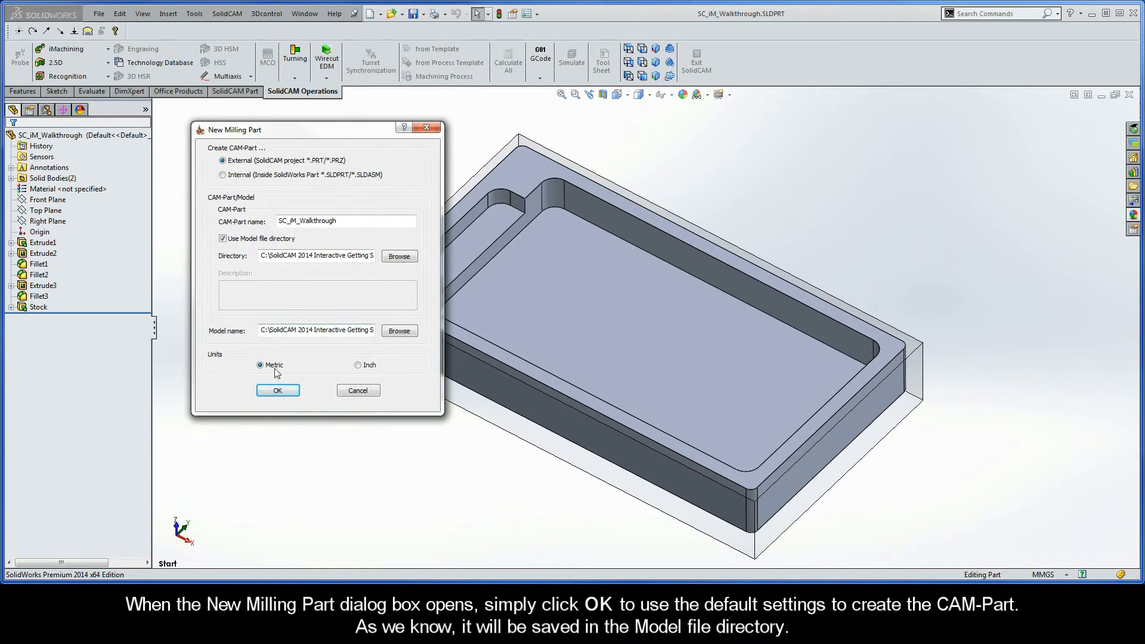
pyautogui.click(276, 391)
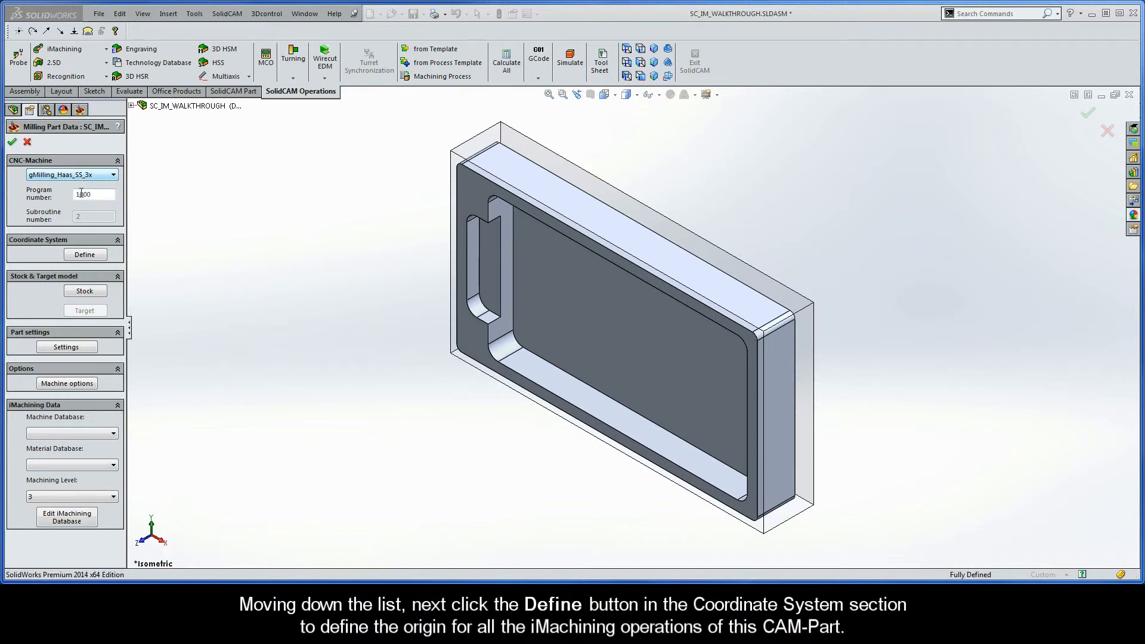
# Define the machine coordinate system normal to the target's top face, with its origin at the stock's back left corner and default machining levels.
pyautogui.click(86, 255)
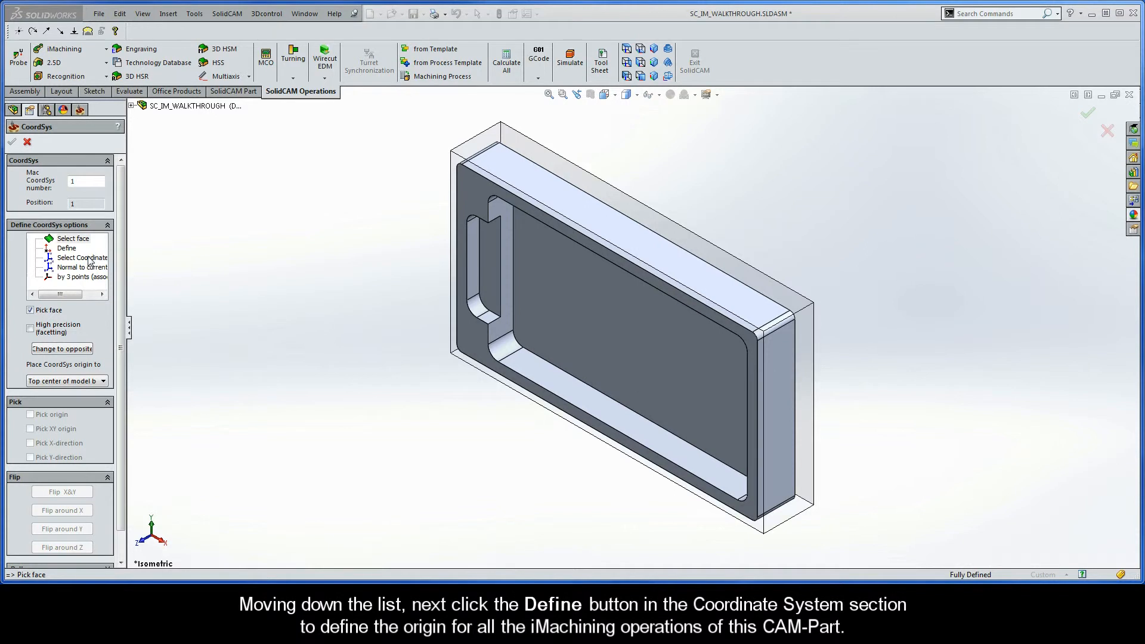
pyautogui.click(76, 240)
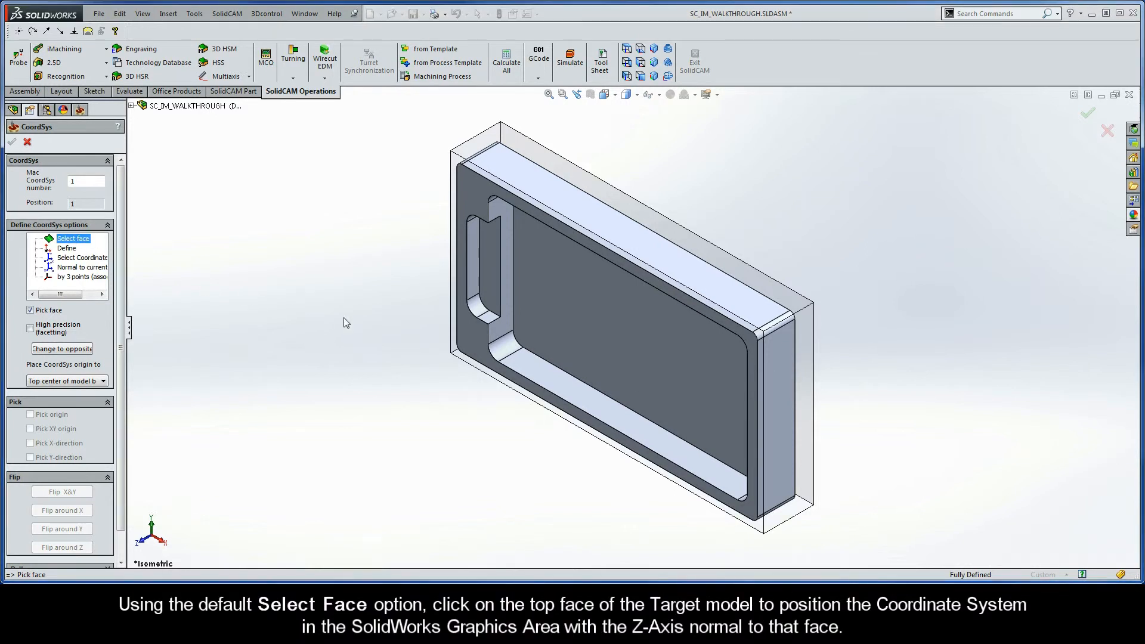
pyautogui.click(468, 334)
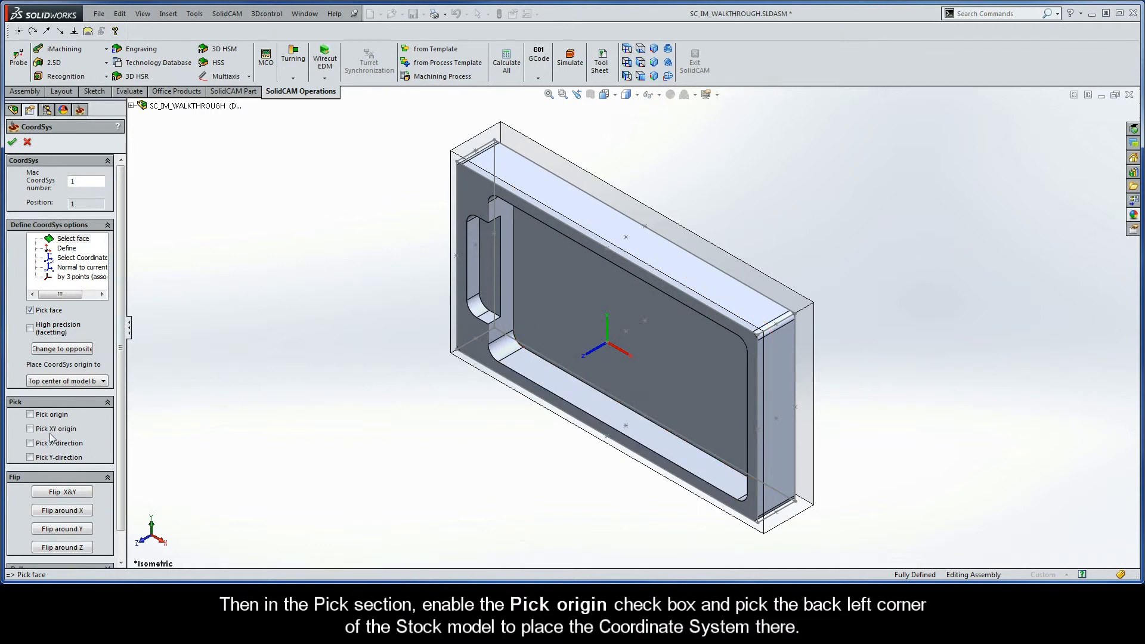
pyautogui.click(31, 415)
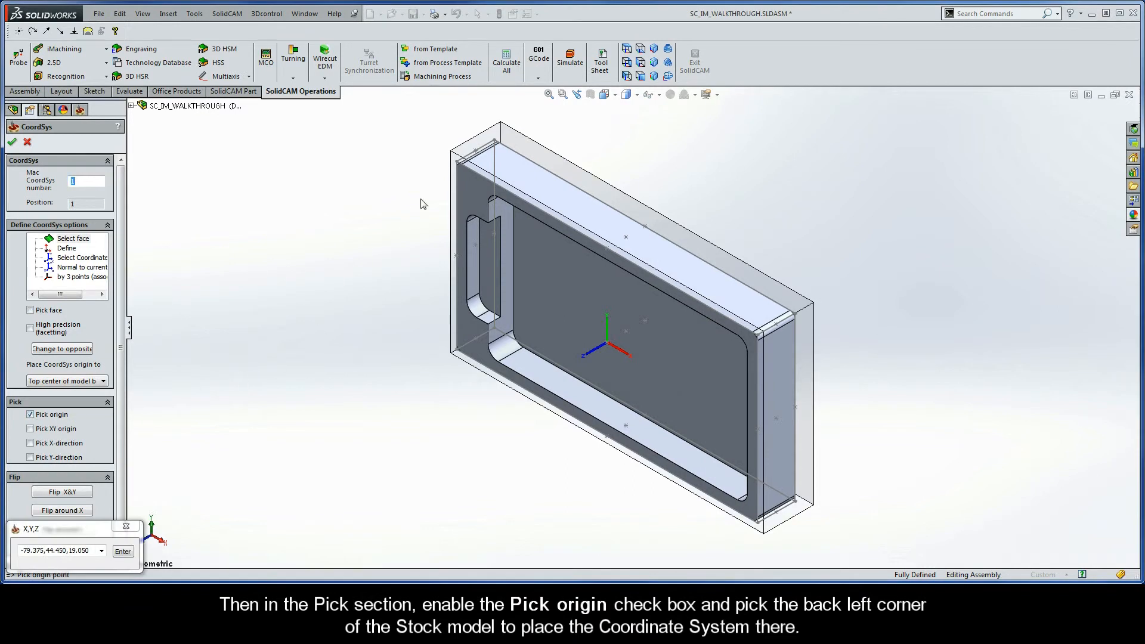
pyautogui.click(451, 152)
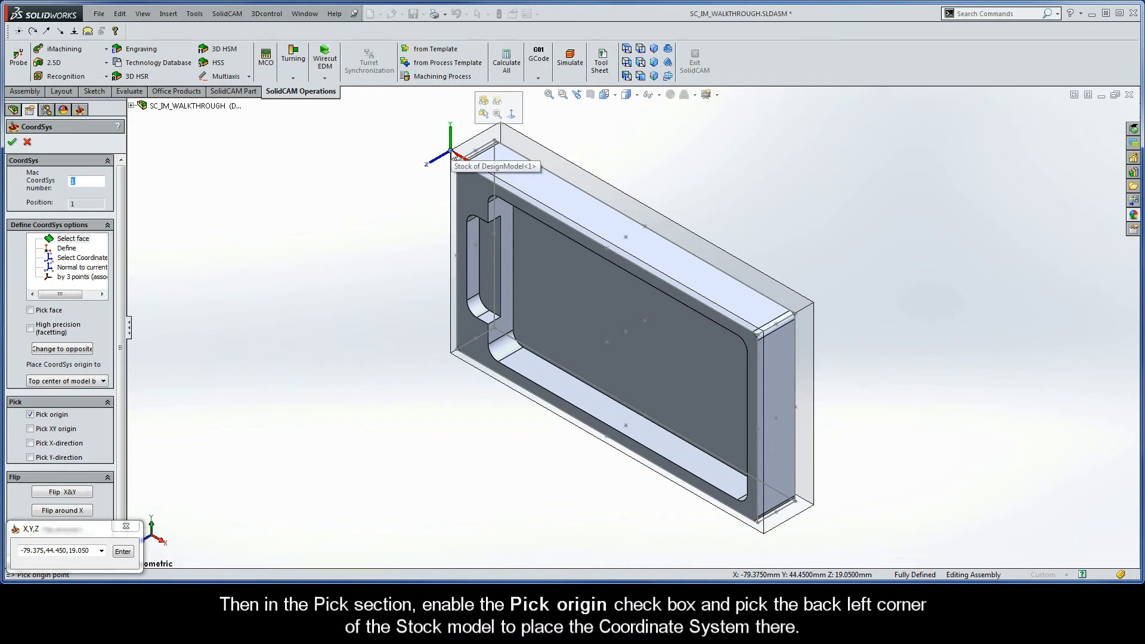
pyautogui.click(12, 143)
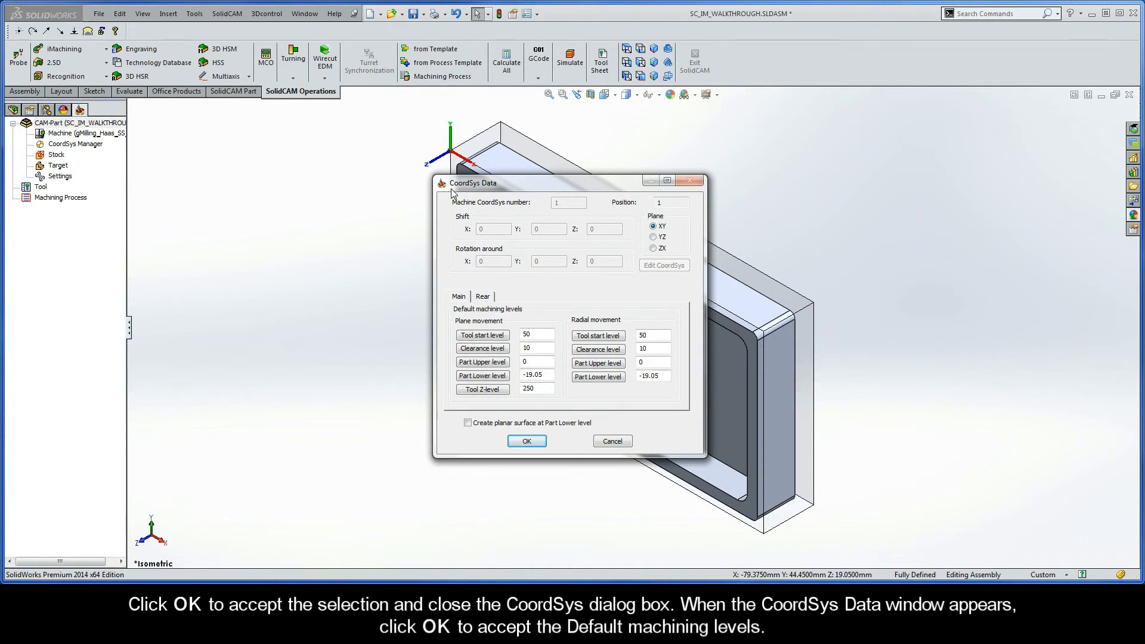
pyautogui.click(526, 442)
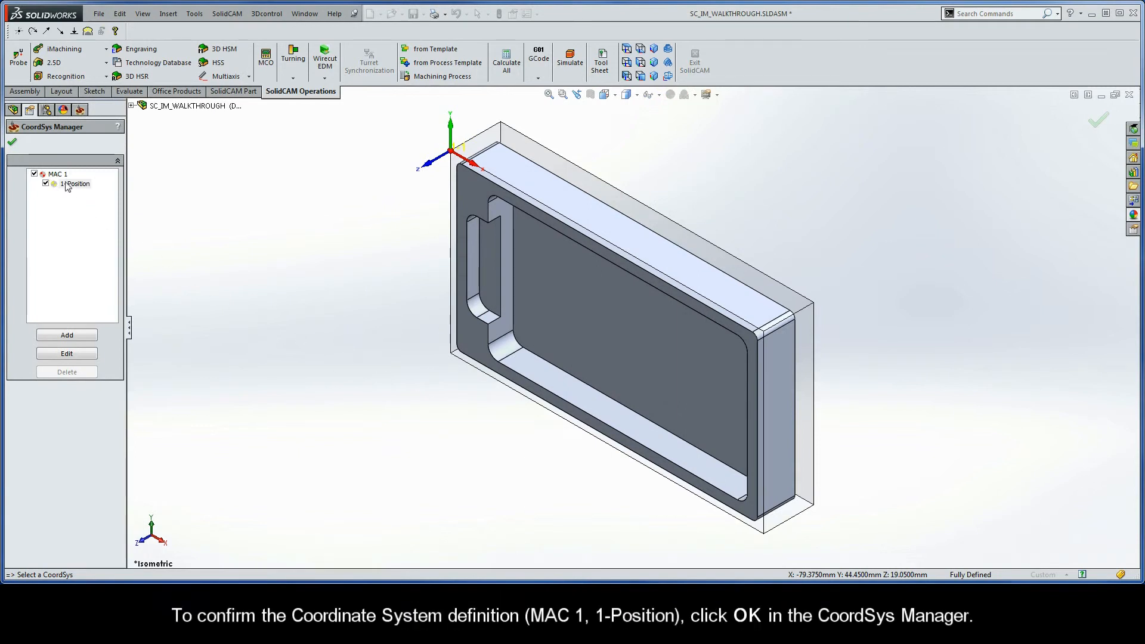
pyautogui.click(12, 142)
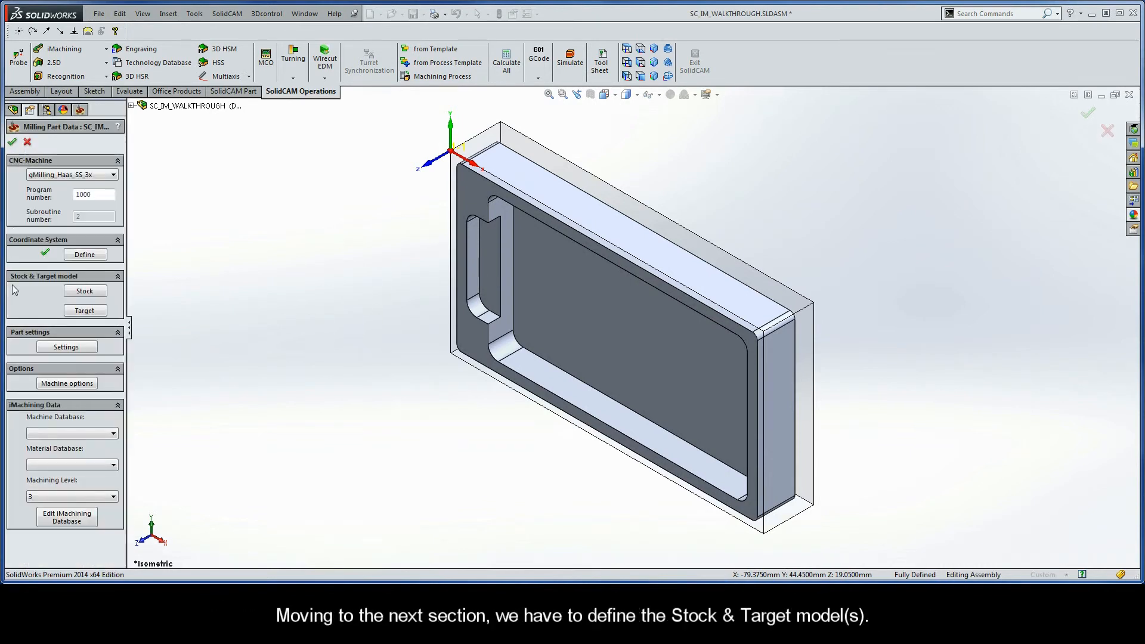
# Define the stock as a 3D Model using the transparent box solid around the part.
pyautogui.click(84, 292)
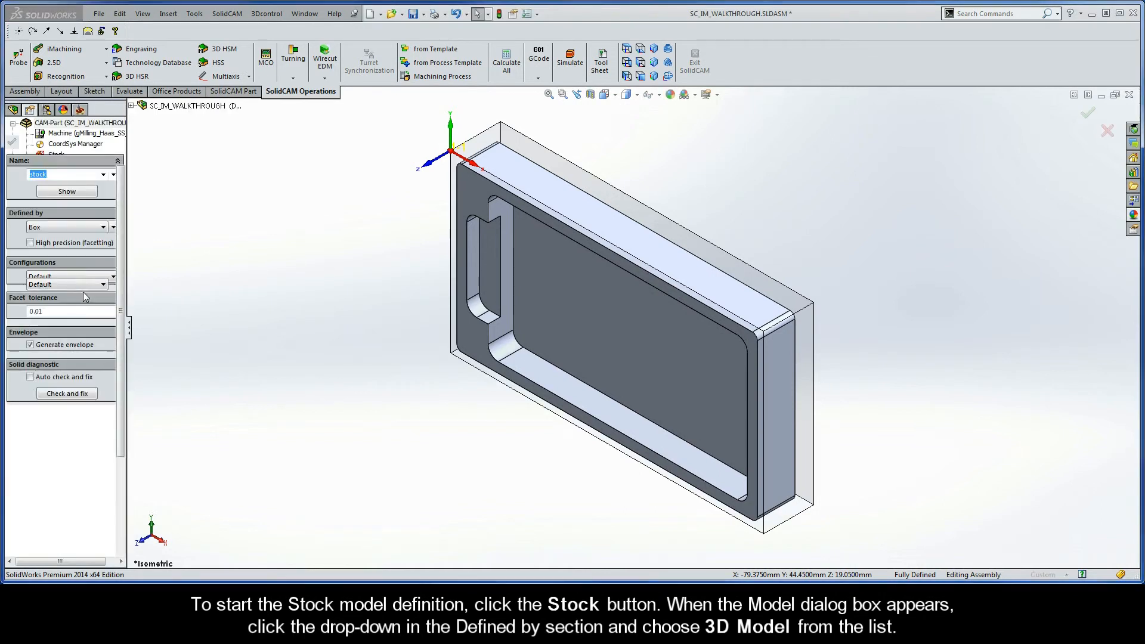
pyautogui.click(79, 233)
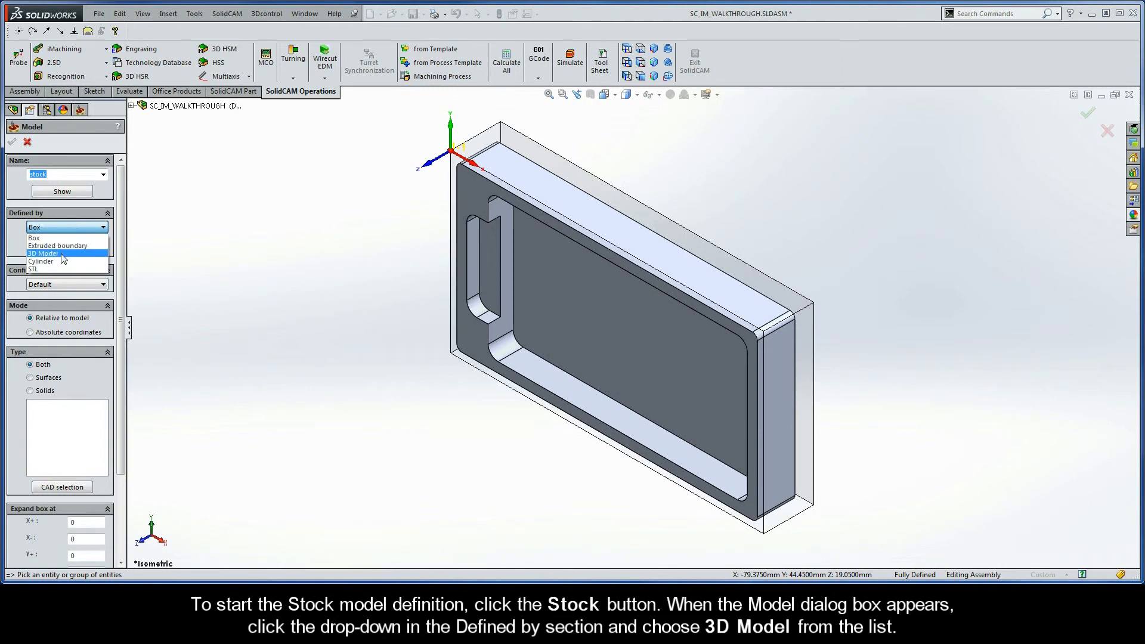
pyautogui.click(61, 254)
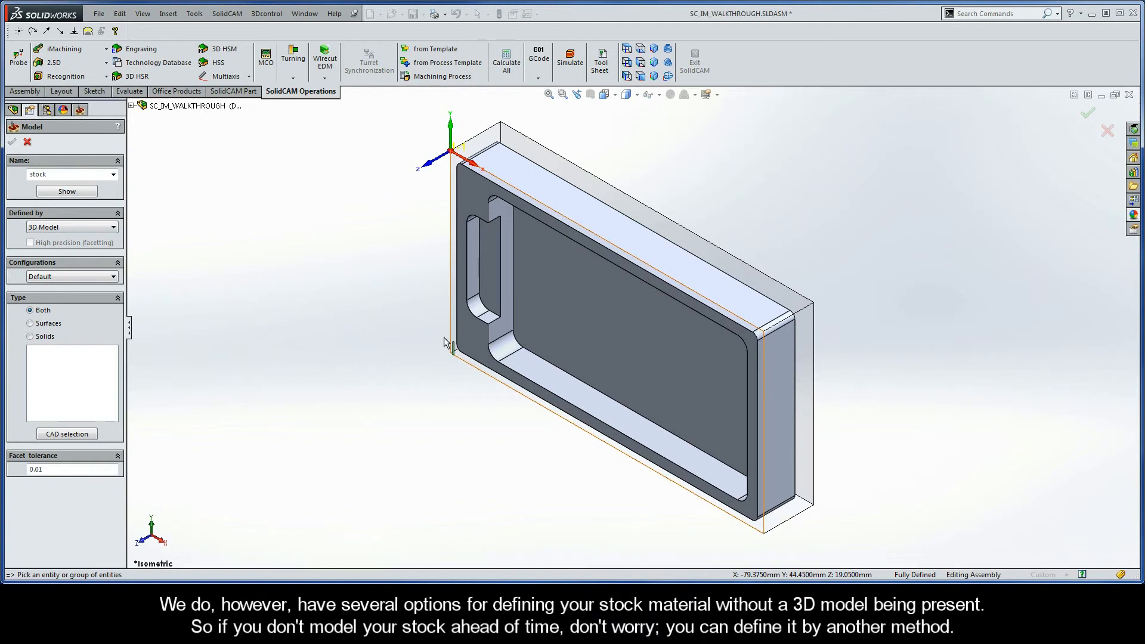
pyautogui.click(107, 233)
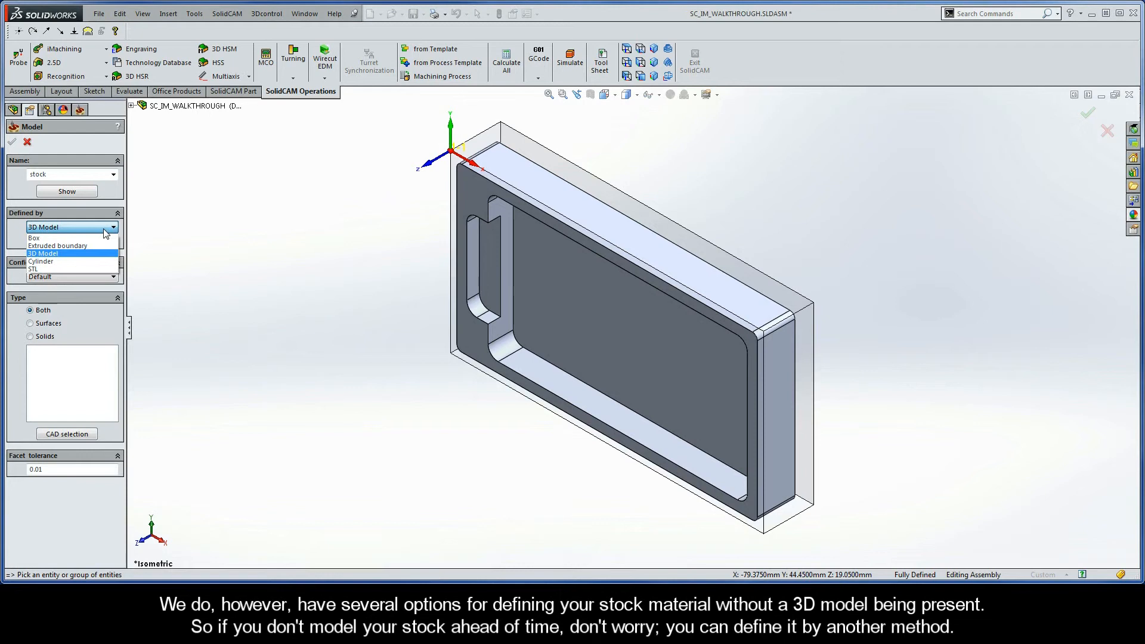
pyautogui.click(106, 232)
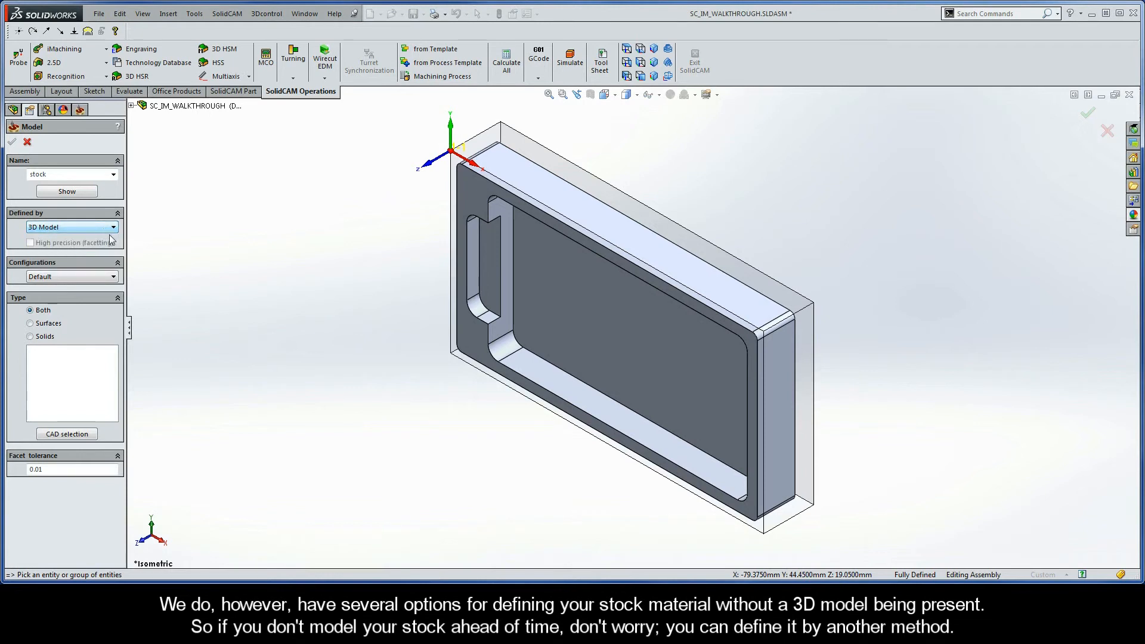
pyautogui.click(453, 347)
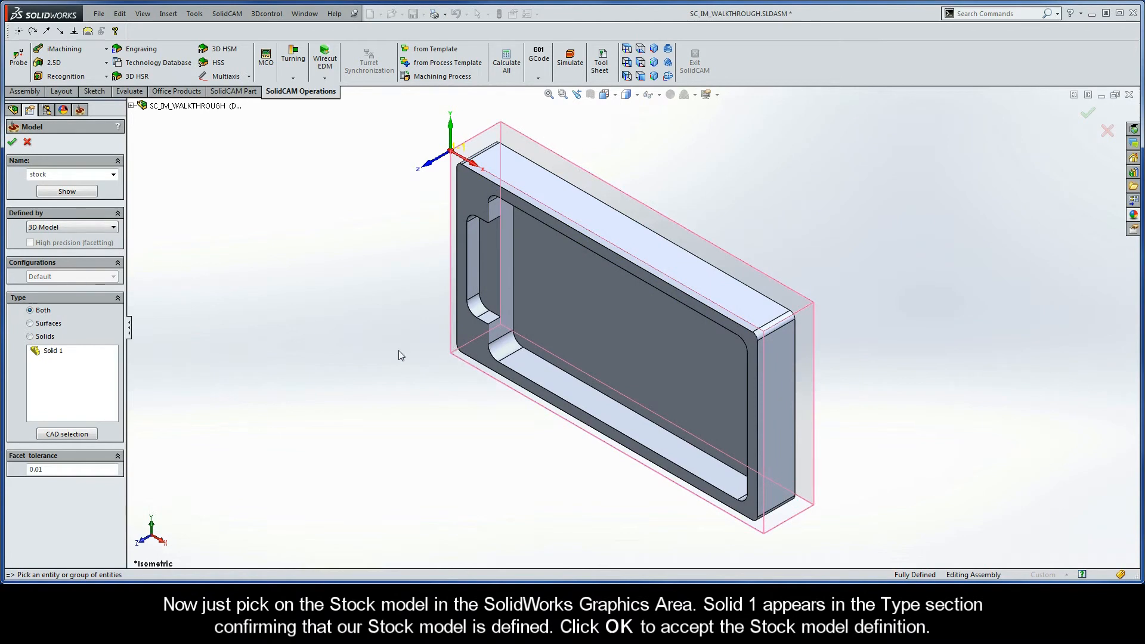
pyautogui.click(53, 351)
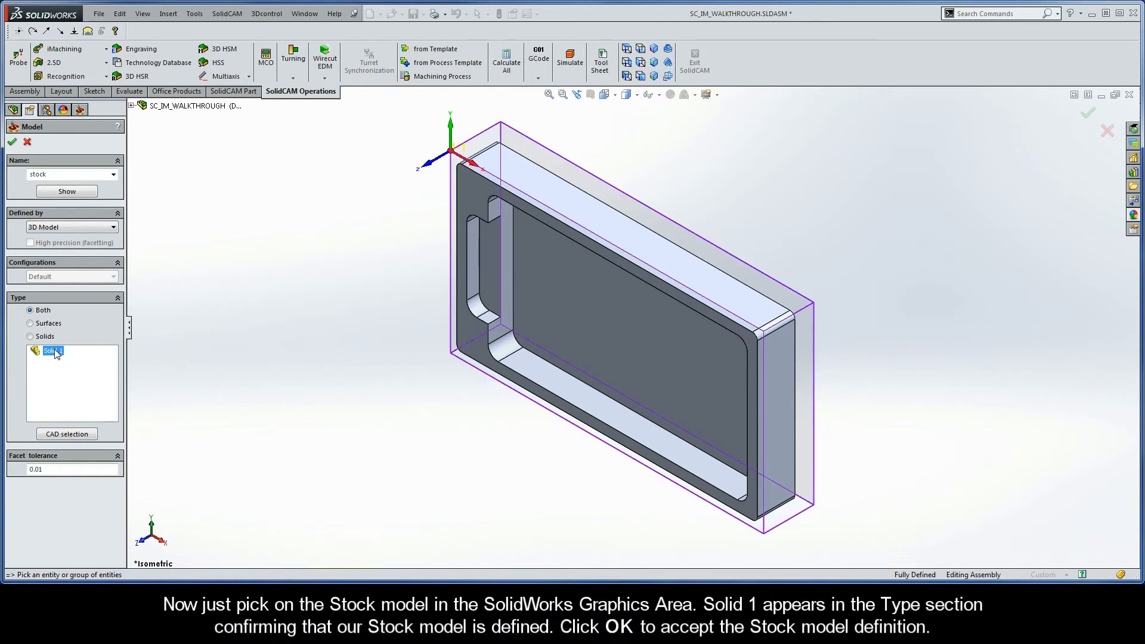
pyautogui.click(12, 143)
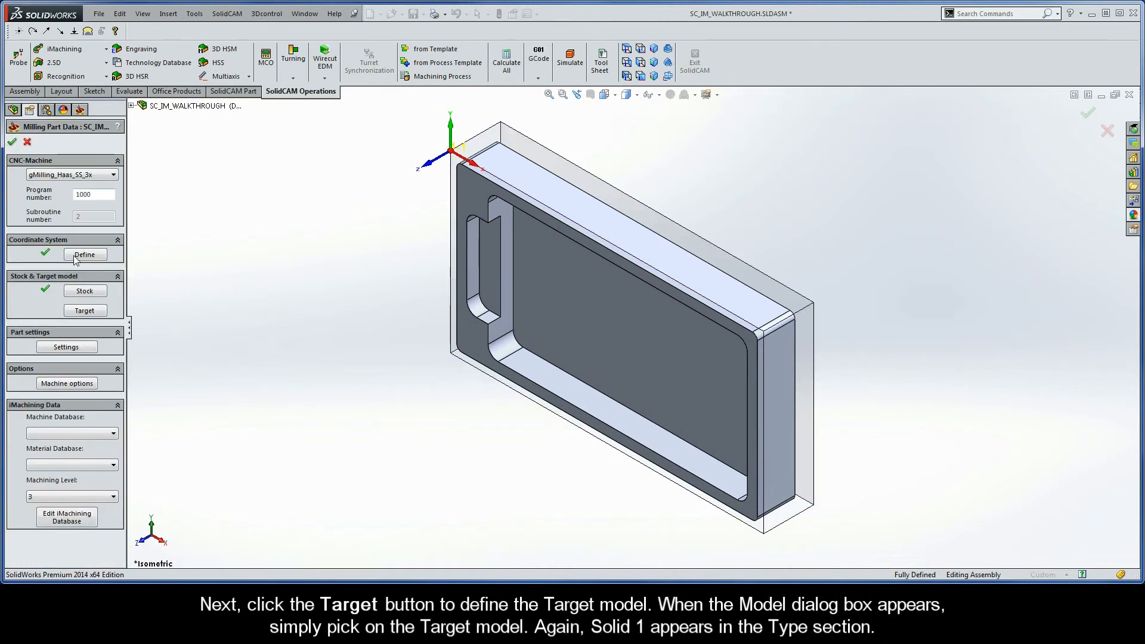
# Define the target model using the pocketed part solid inside the stock.
pyautogui.click(85, 311)
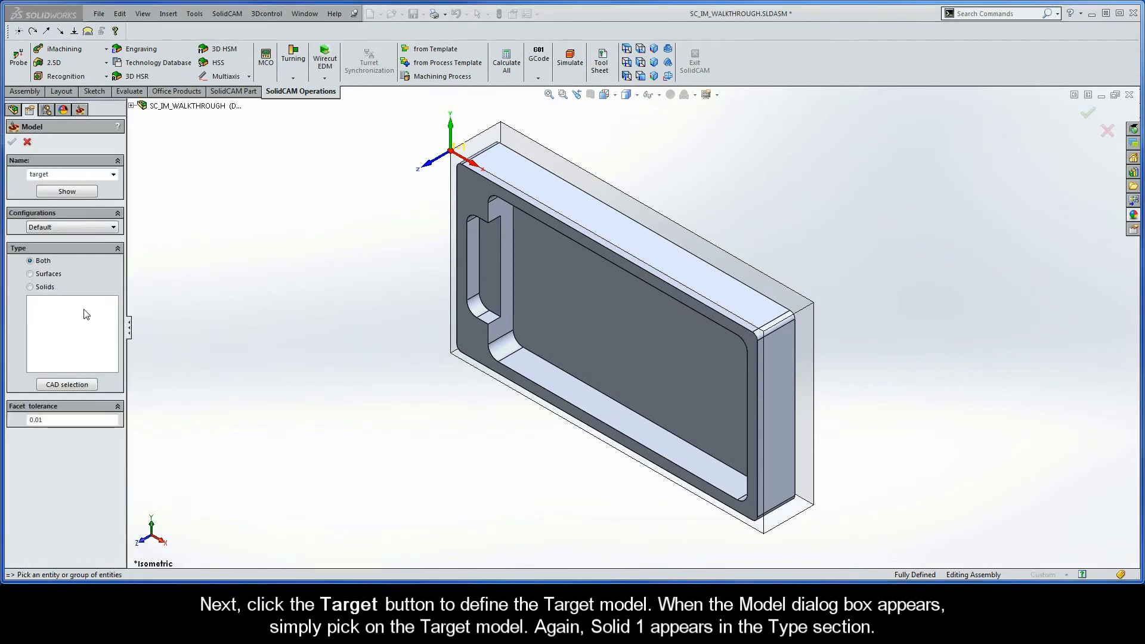
pyautogui.click(468, 335)
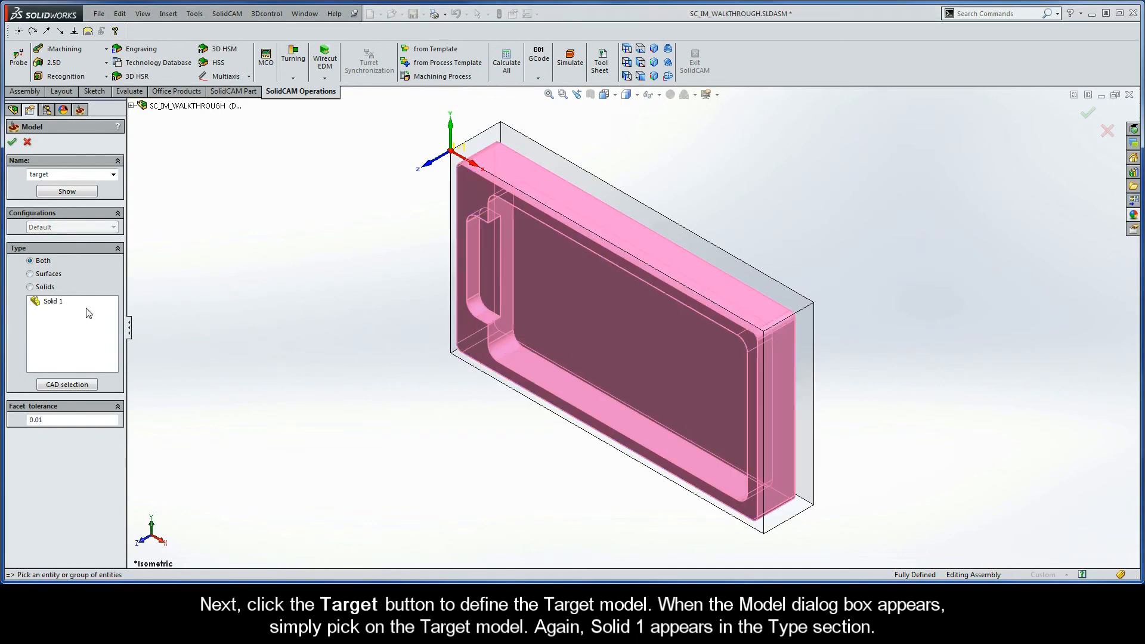
pyautogui.click(54, 302)
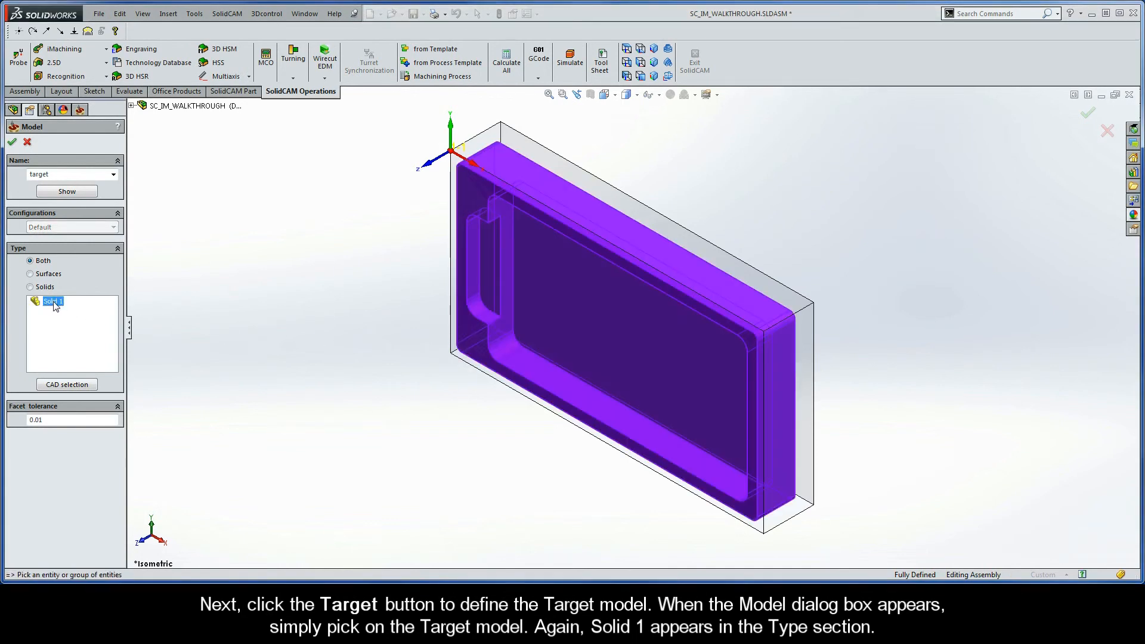
pyautogui.click(12, 143)
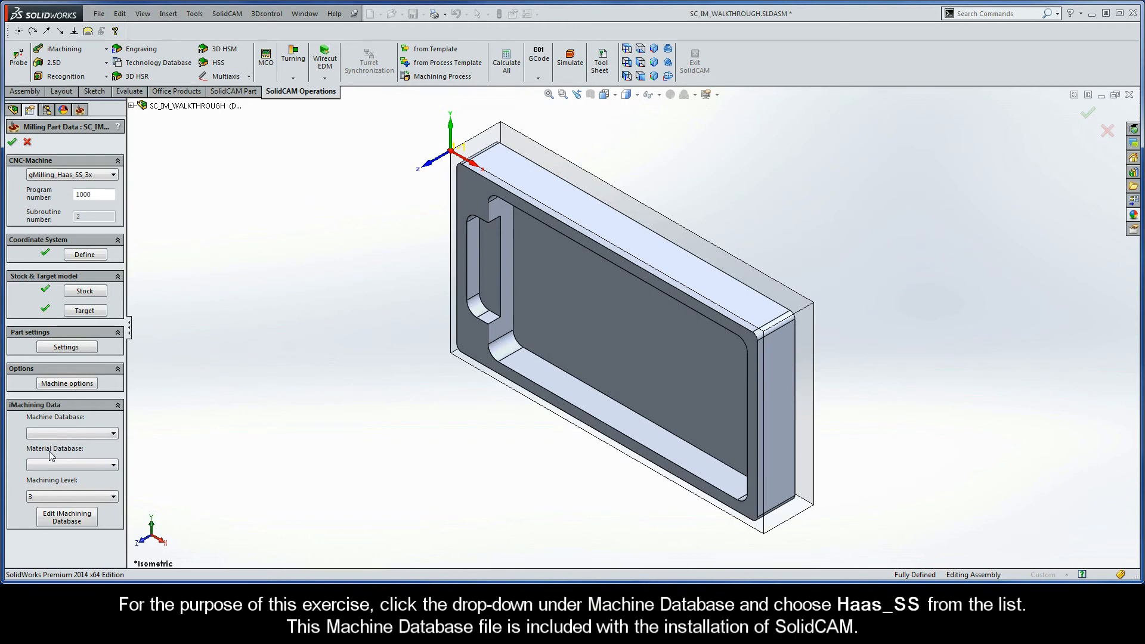
# Assign the Haas_SS machine and Aluminum_100BHN-60HRB material as iMachining data and confirm the CAM-Part definition.
pyautogui.click(71, 434)
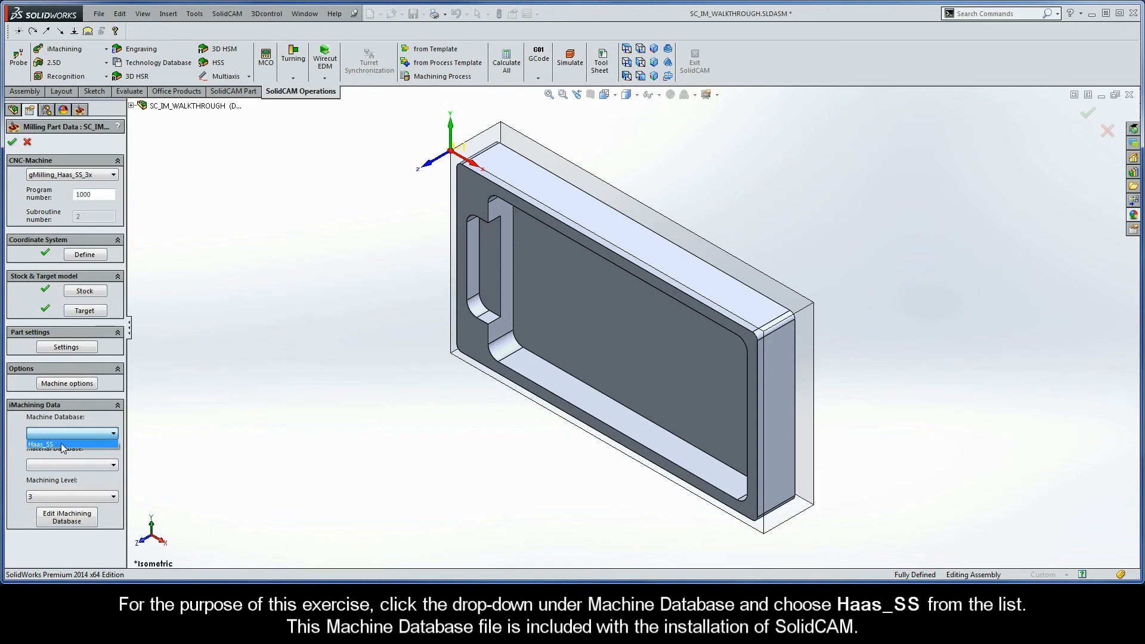
pyautogui.click(63, 444)
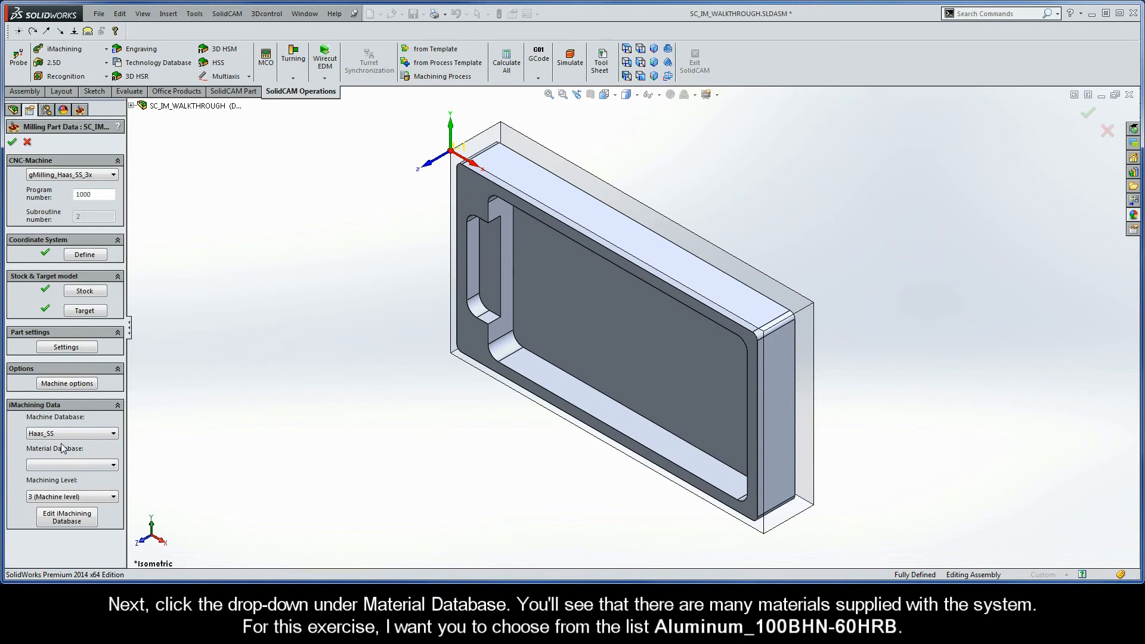
pyautogui.click(68, 465)
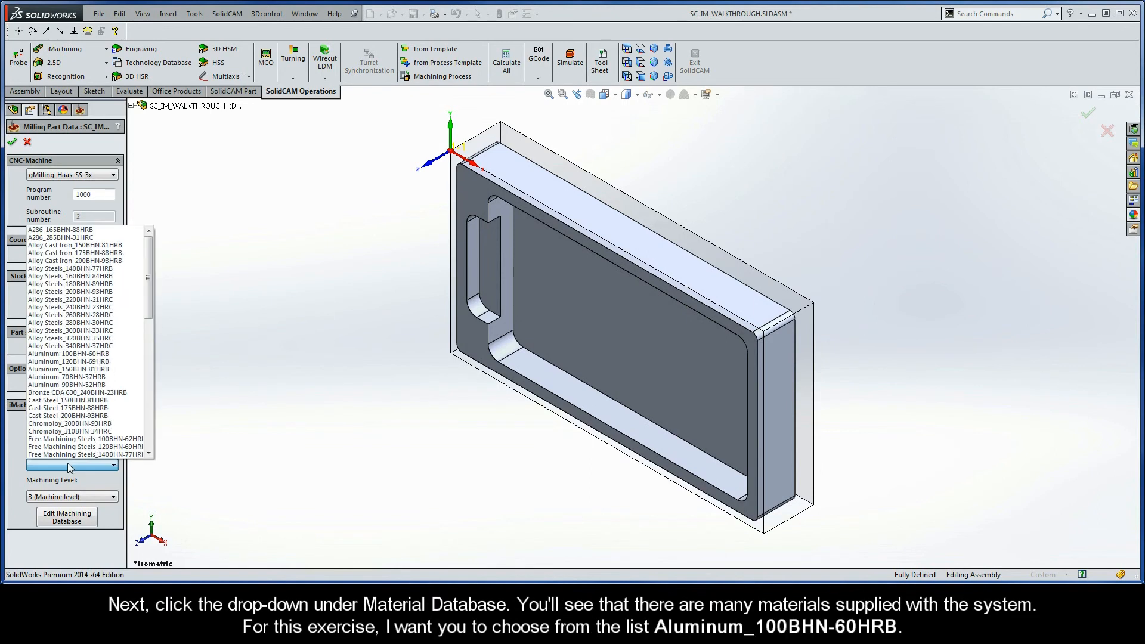
pyautogui.moveTo(148, 310)
pyautogui.mouseDown()
pyautogui.moveTo(149, 422)
pyautogui.moveTo(148, 310)
pyautogui.mouseUp()
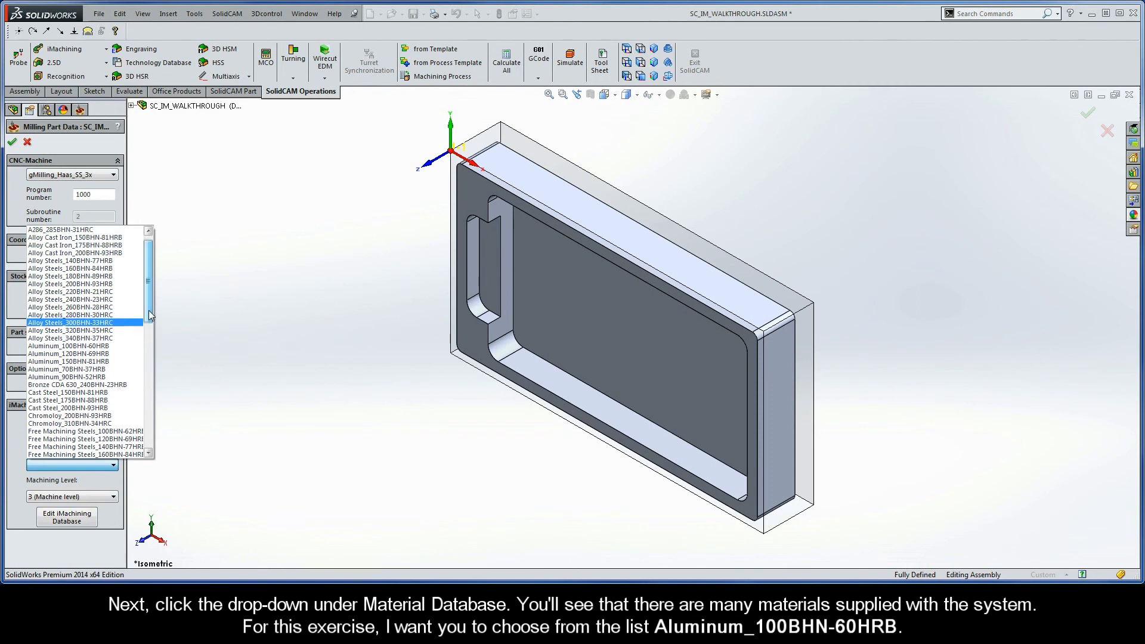
pyautogui.click(112, 346)
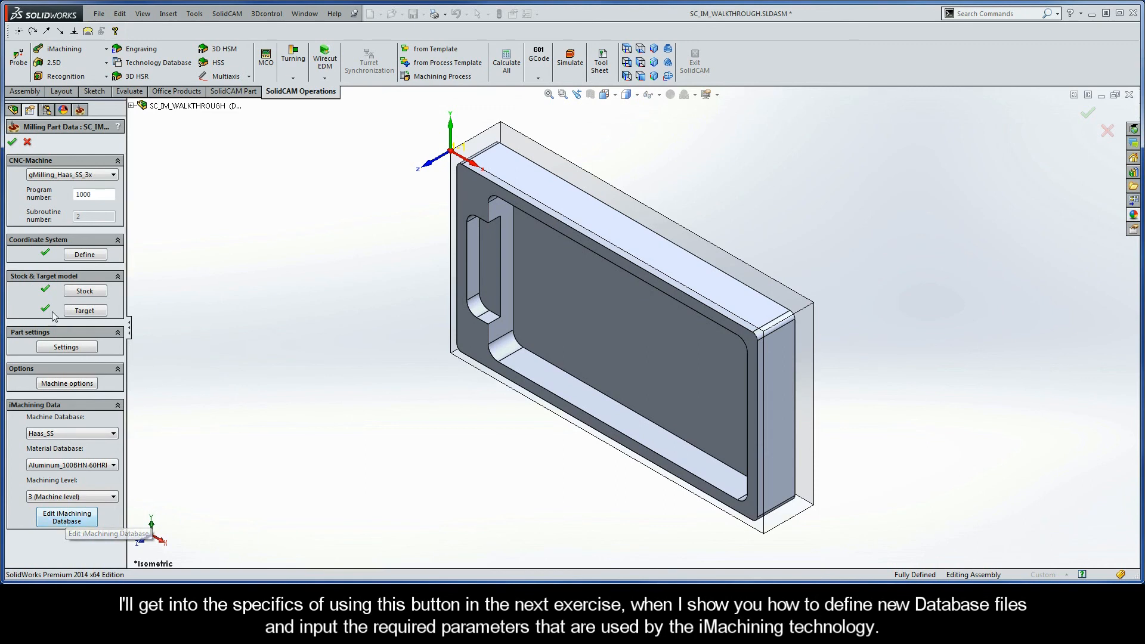
pyautogui.click(12, 143)
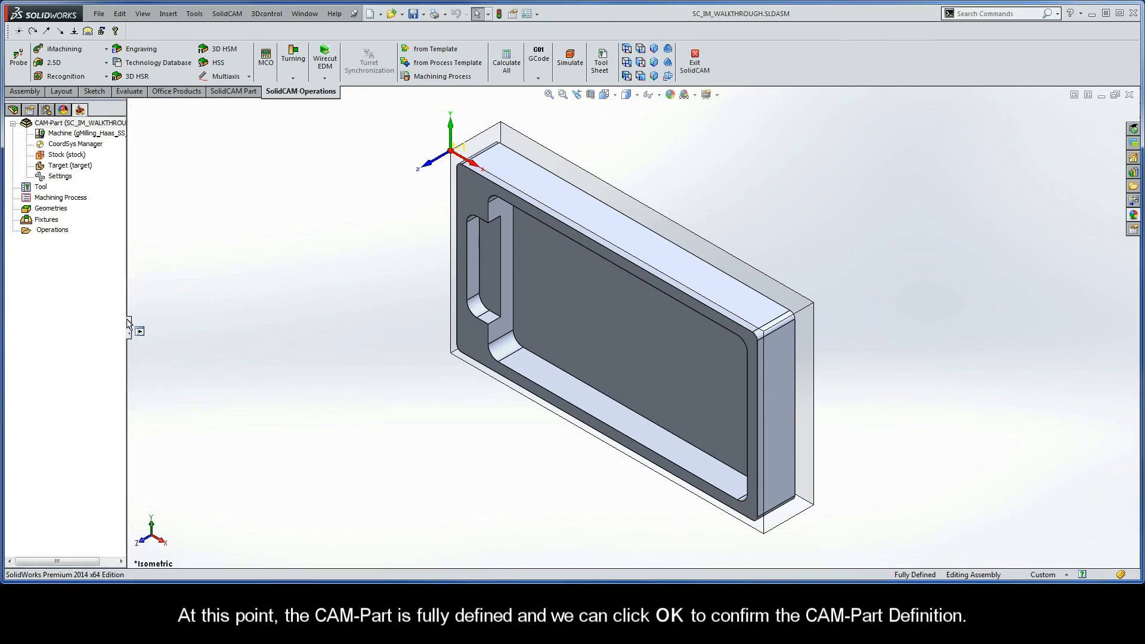
pyautogui.moveTo(130, 329); pyautogui.dragTo(148, 329)
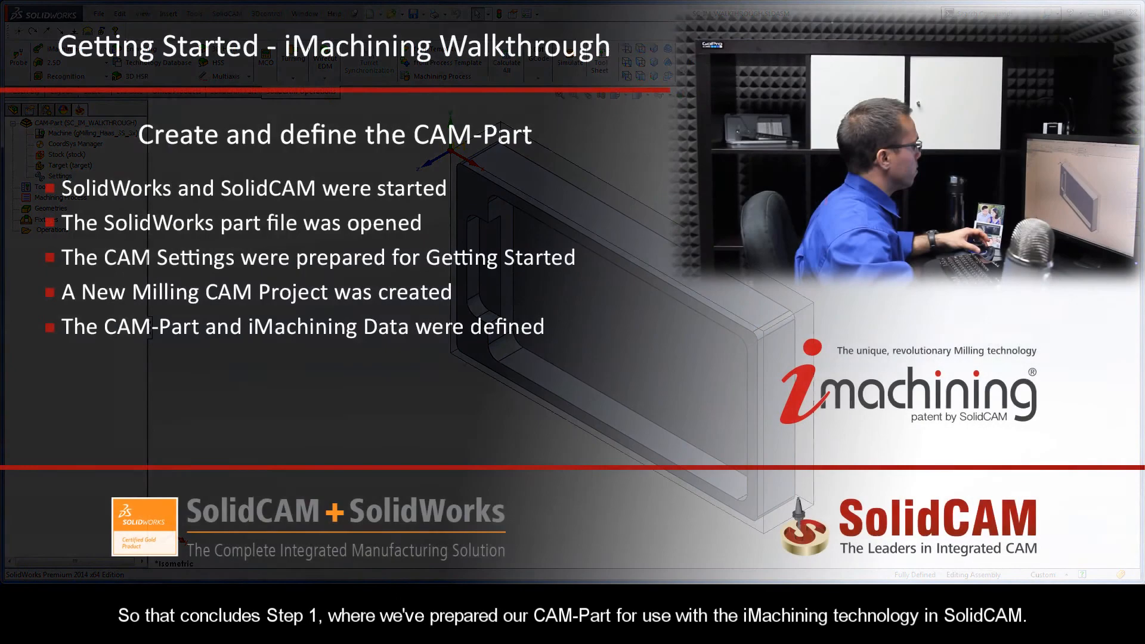